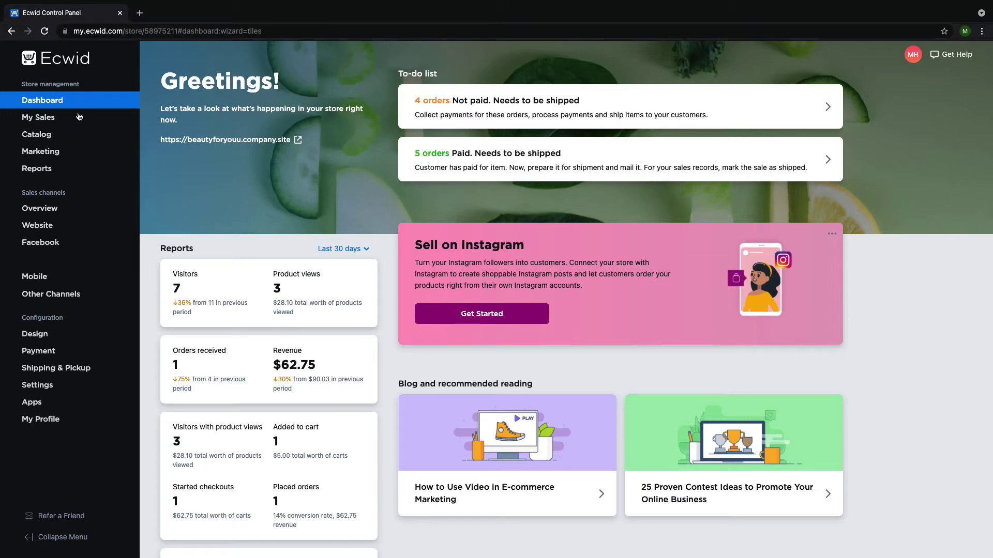
Open the product catalog, then select and deselect the Beauty Box product.
mouse_move(94, 137)
click(168, 145)
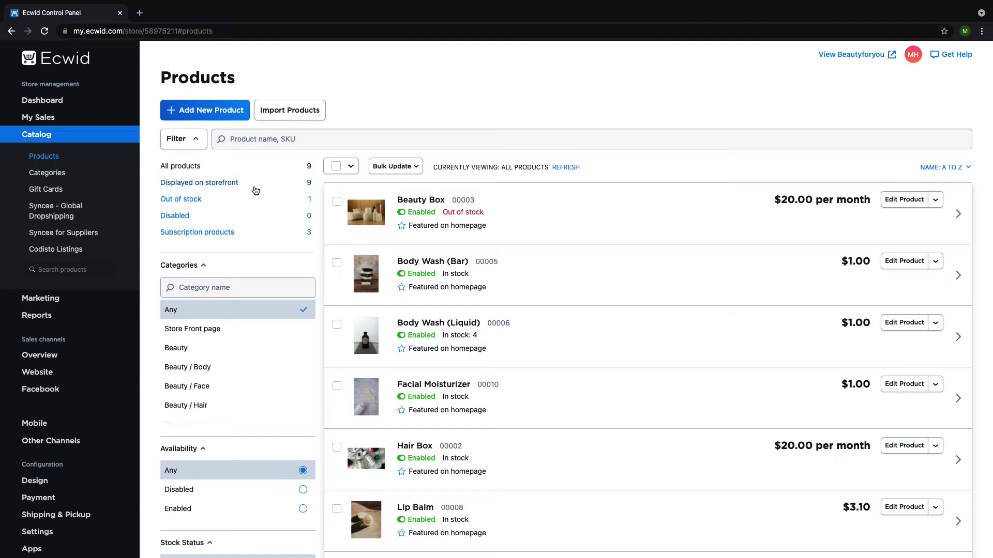
click(337, 205)
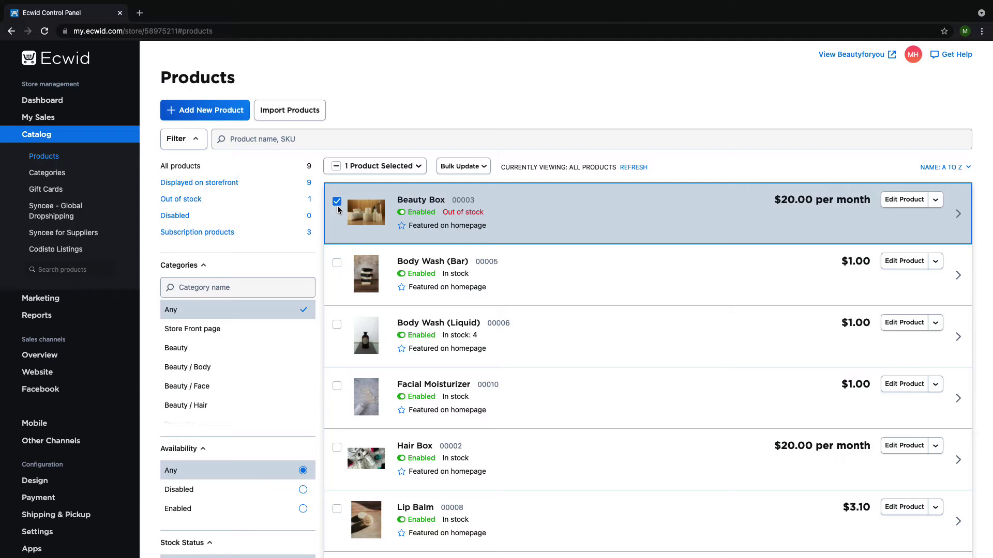
click(337, 202)
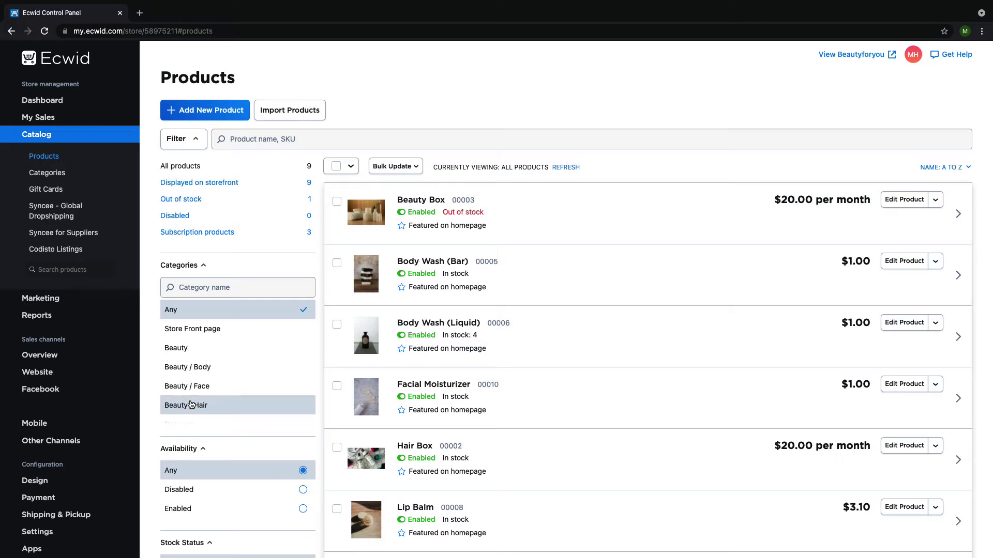
Filter the catalog to Beauty / Hair, select all three products, and open Bulk Update.
click(191, 405)
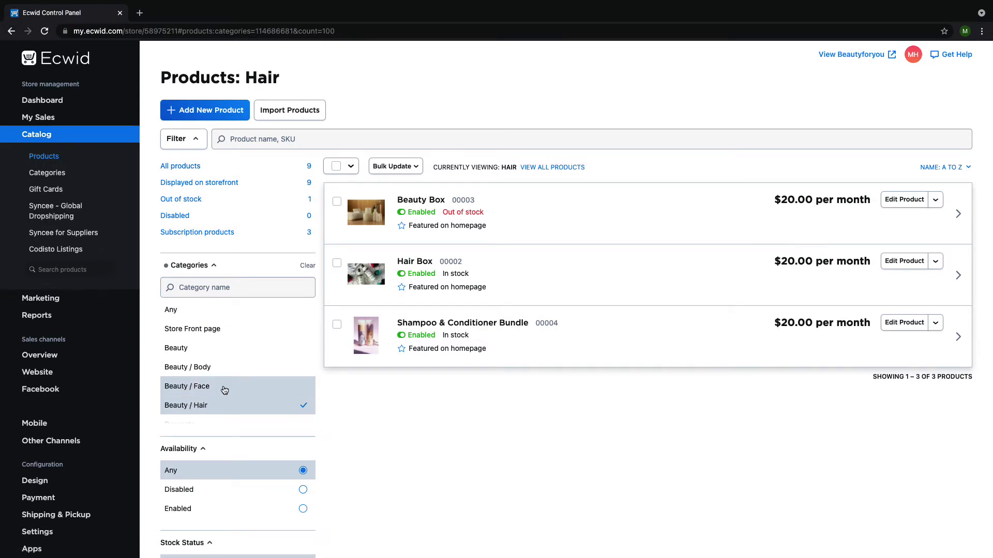
click(336, 166)
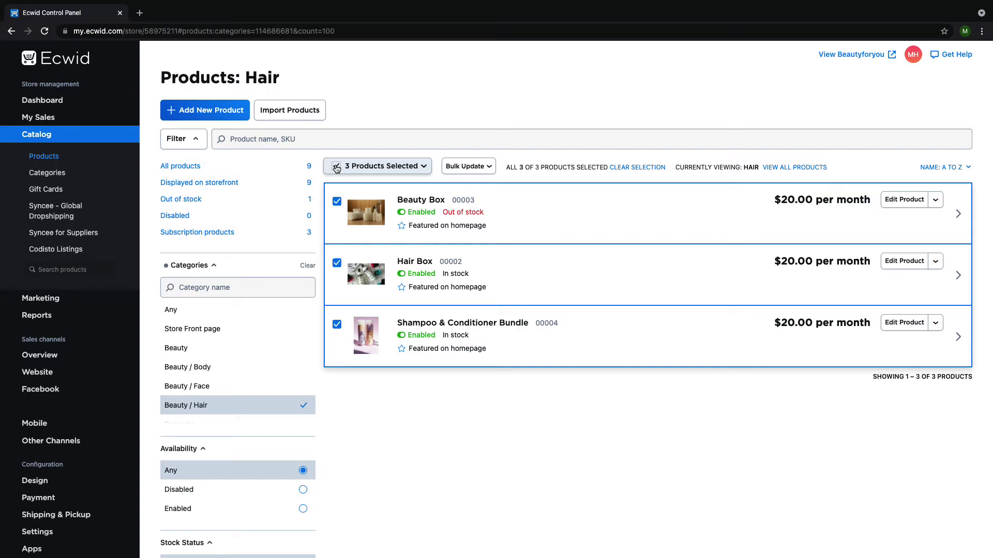
click(474, 166)
Edit the selected products in a table showing a Compare to column instead of Price.
click(477, 189)
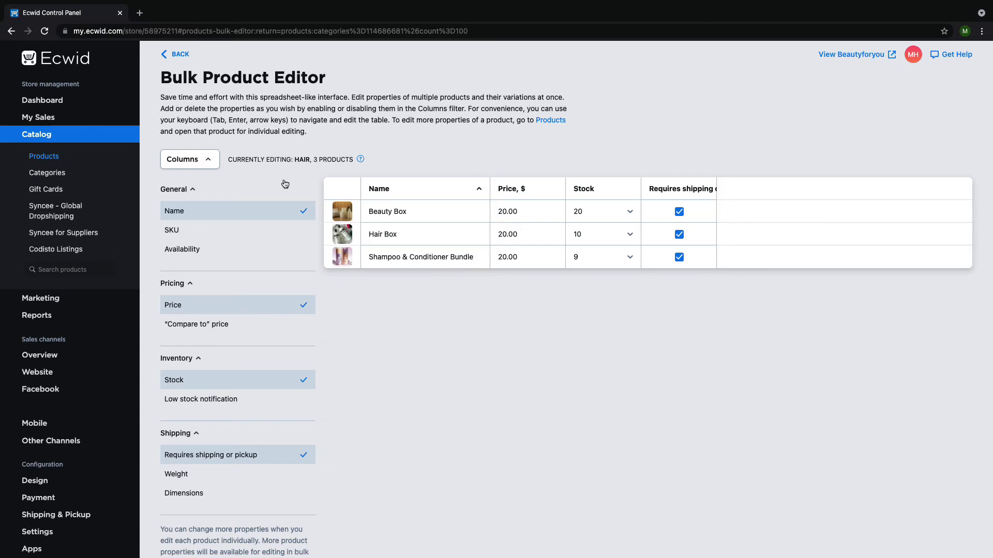
click(263, 328)
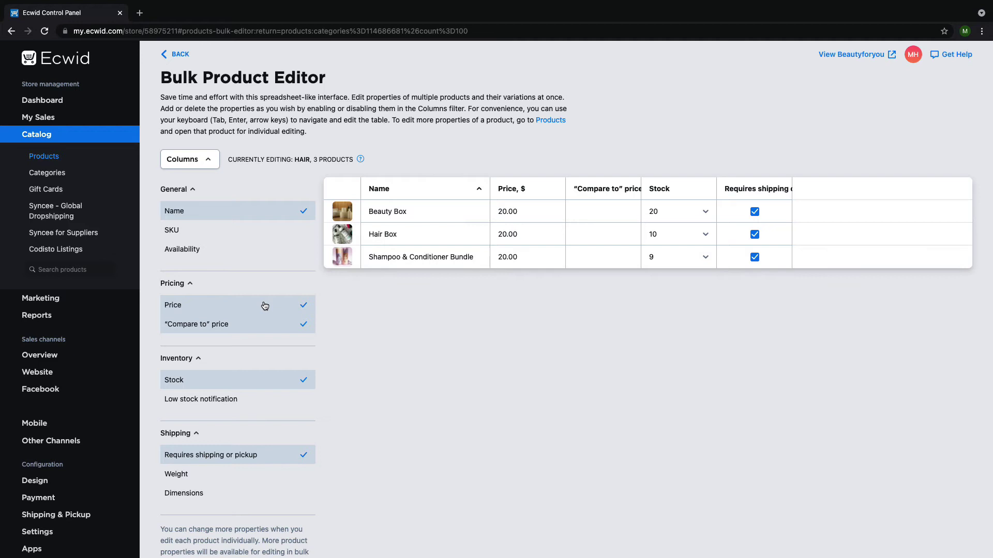
click(264, 306)
Enter Compare to prices of 30 for Beauty Box and Hair Box.
click(516, 212)
text(30)
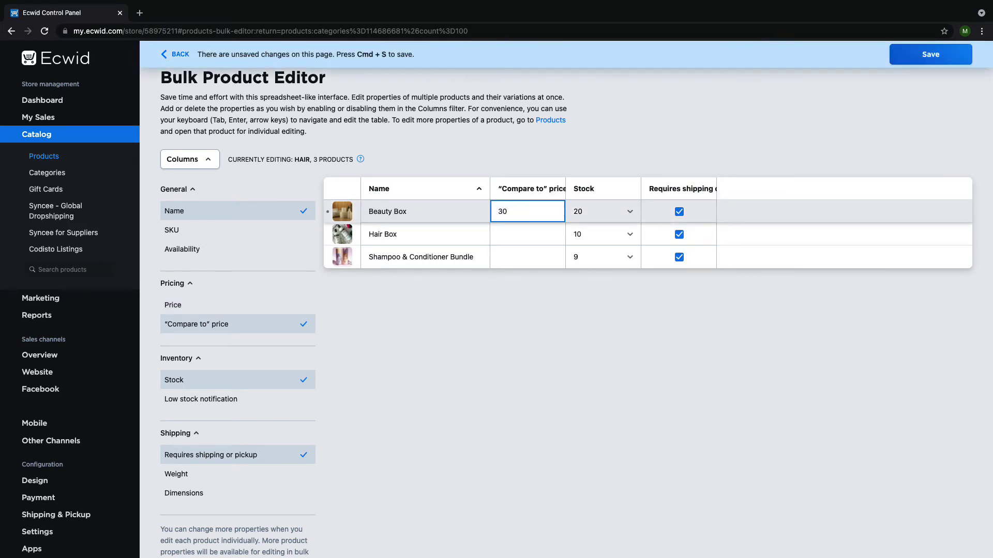
key(Tab)
key(Tab)
key(Tab)
text(30)
key(Tab)
key(Tab)
key(Tab)
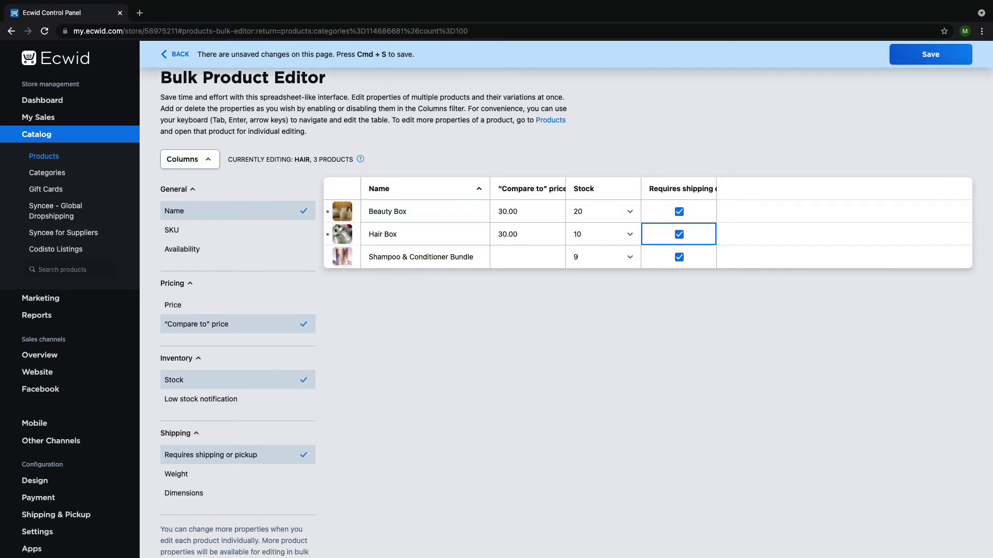
Give Shampoo & Conditioner Bundle a Compare to price of 25, save, and sort by SKU.
text(25)
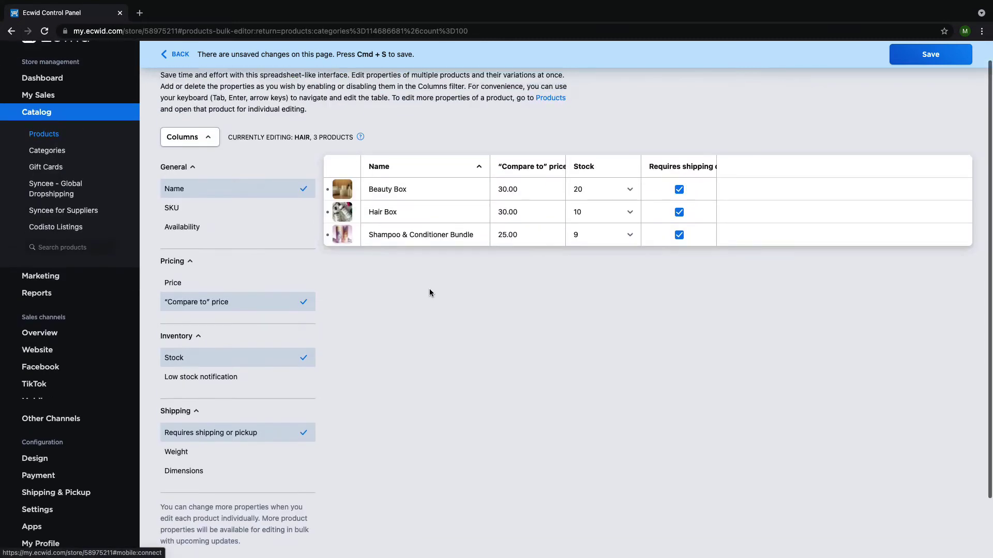
click(897, 56)
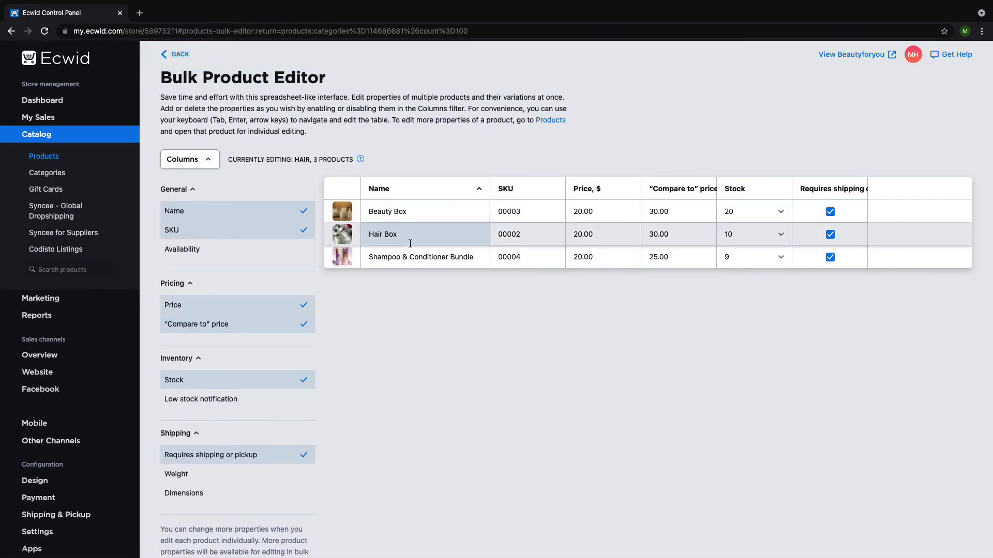
click(554, 192)
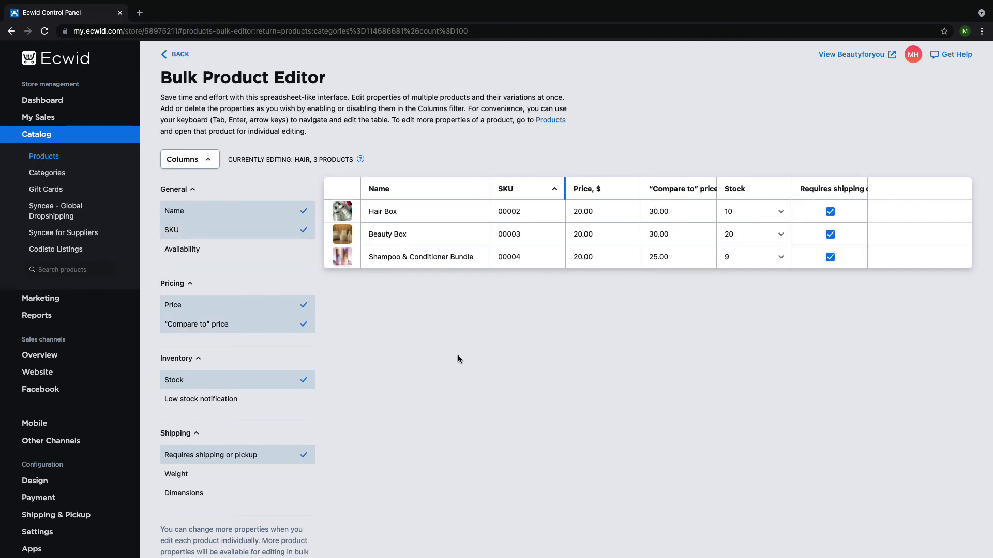
Open Hair Box's images, cancel an image upload, and close the image window.
click(351, 214)
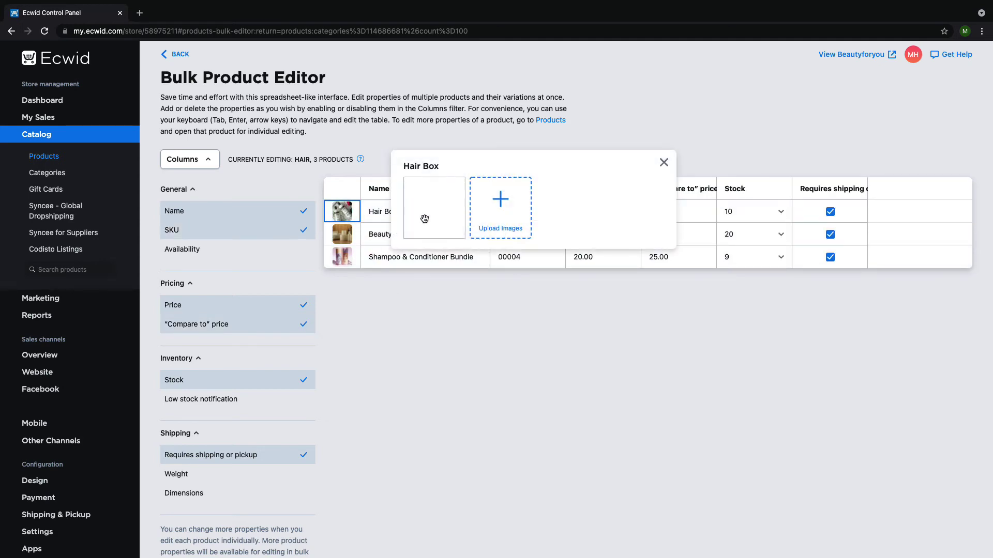
click(510, 223)
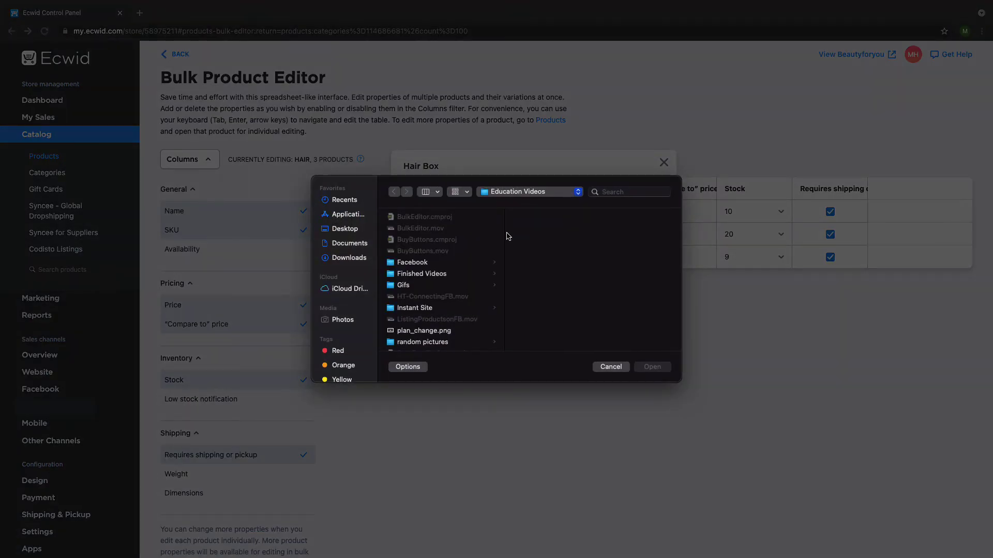
click(604, 368)
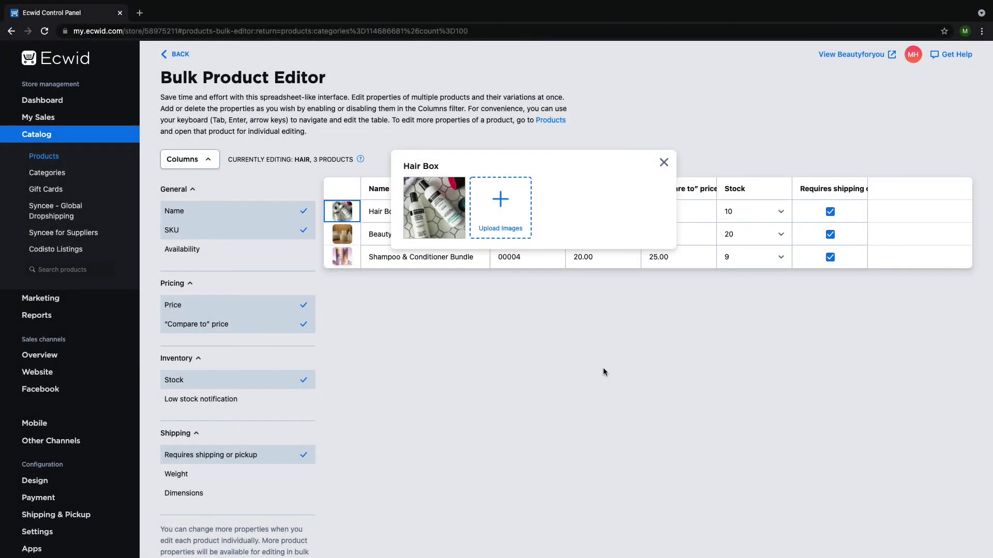
click(667, 167)
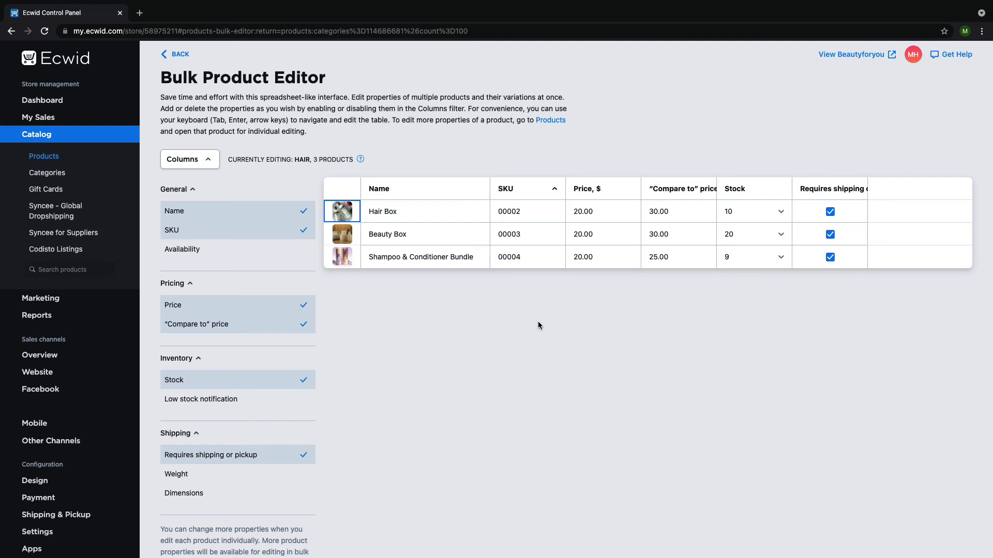
Return to the Hair product list, select all products, and open Bulk Update.
key(alt+Left)
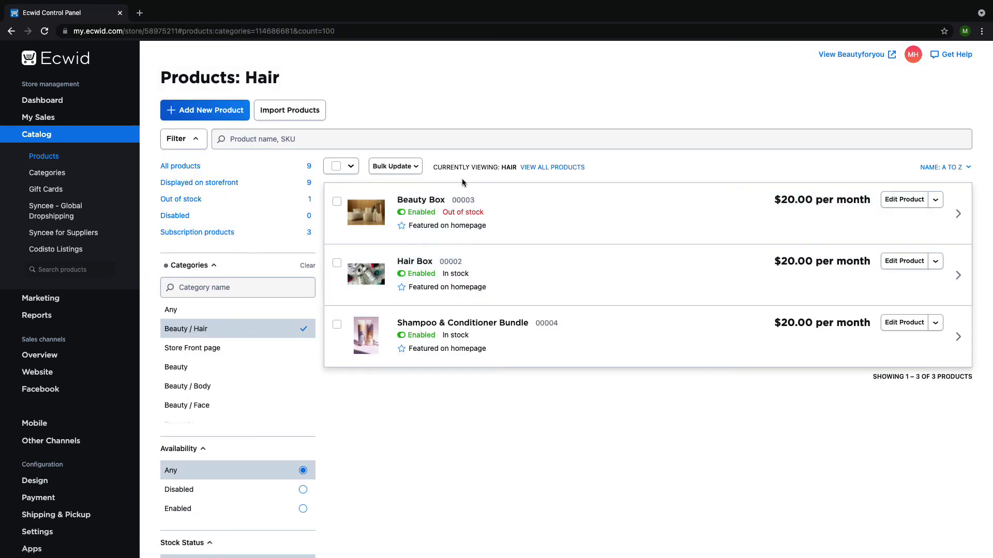
click(346, 167)
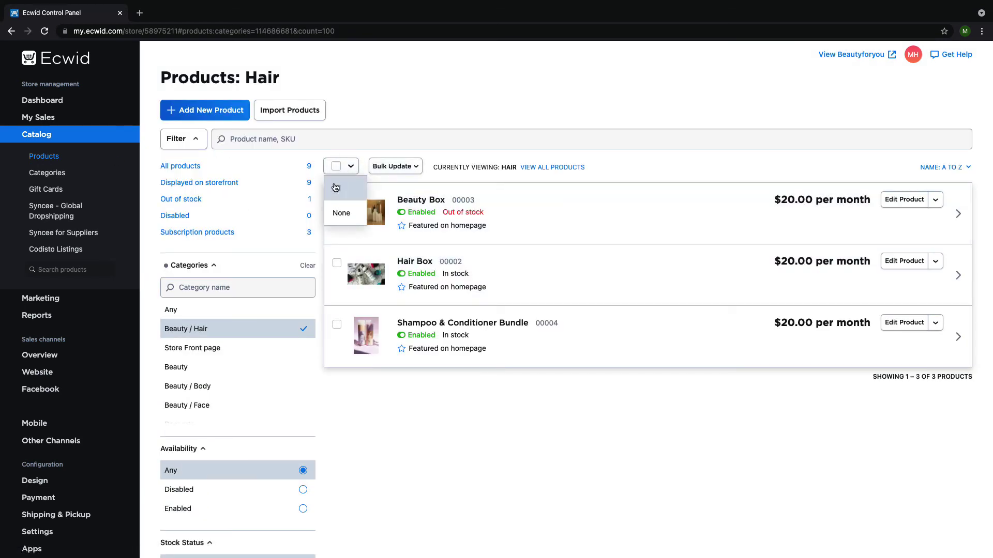
click(337, 188)
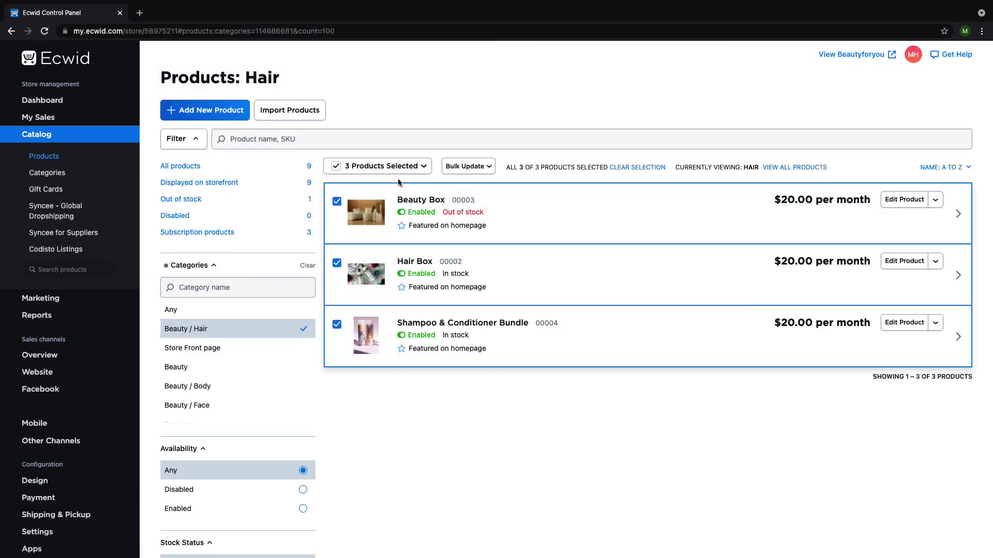
click(479, 167)
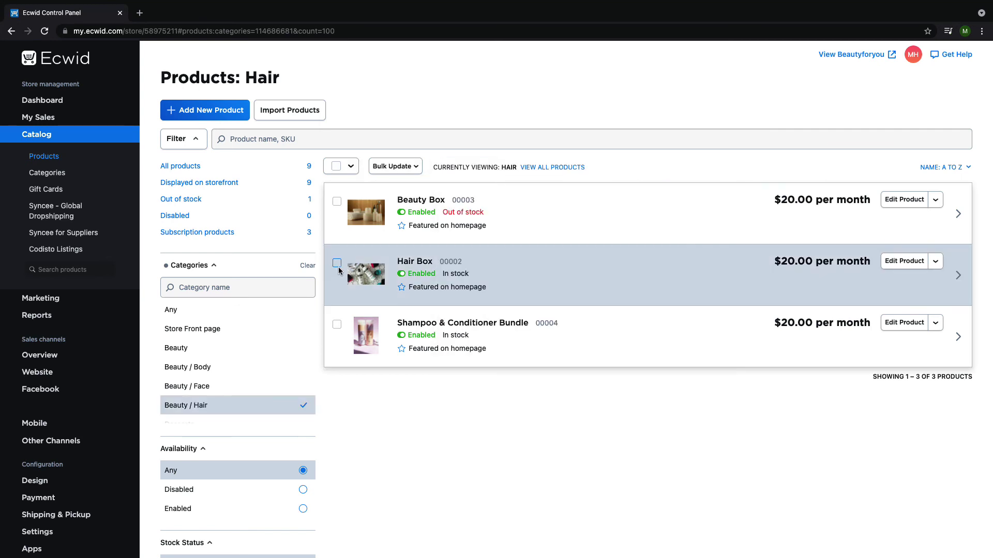
Disable only Hair Box and Shampoo & Conditioner Bundle through Bulk Update.
click(337, 263)
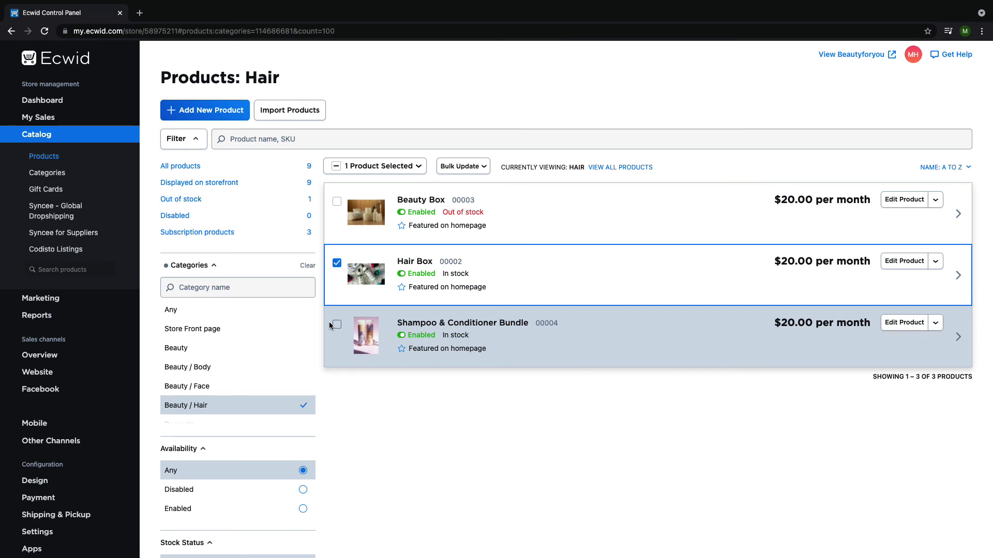
click(336, 324)
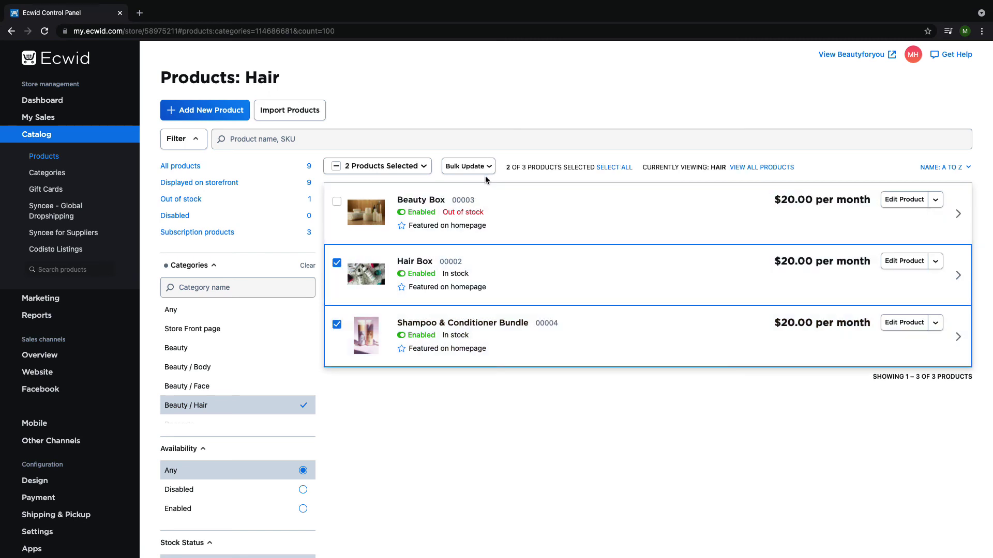
click(489, 167)
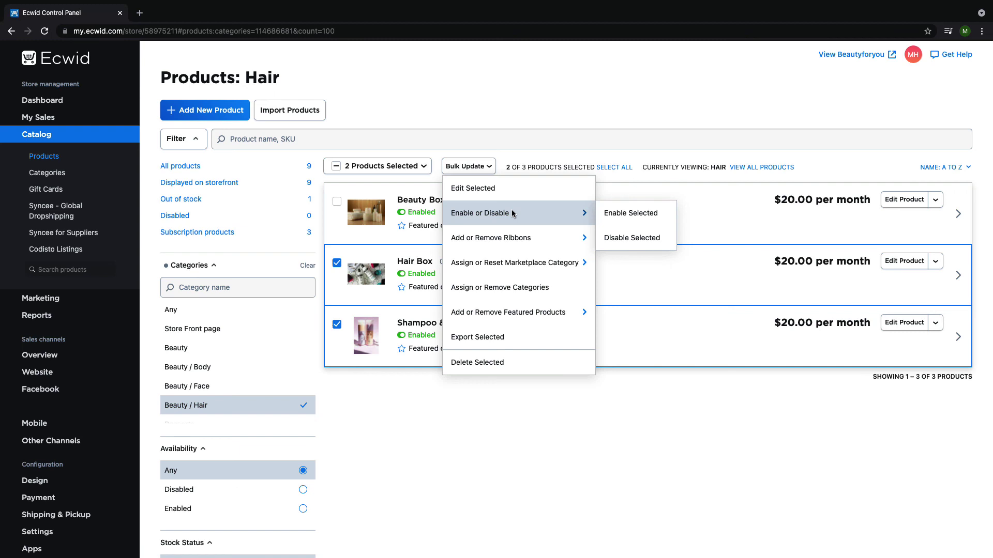
mouse_move(582, 215)
click(631, 237)
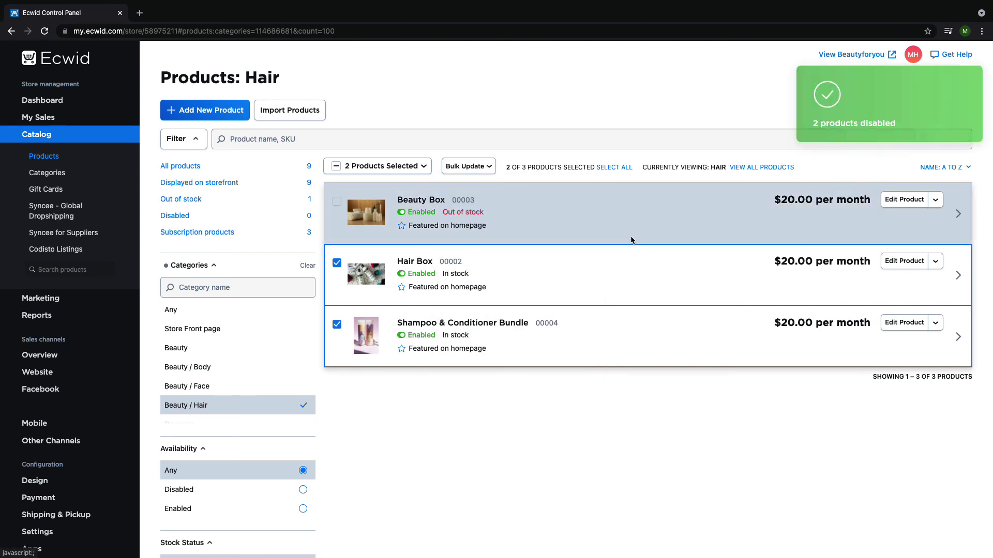